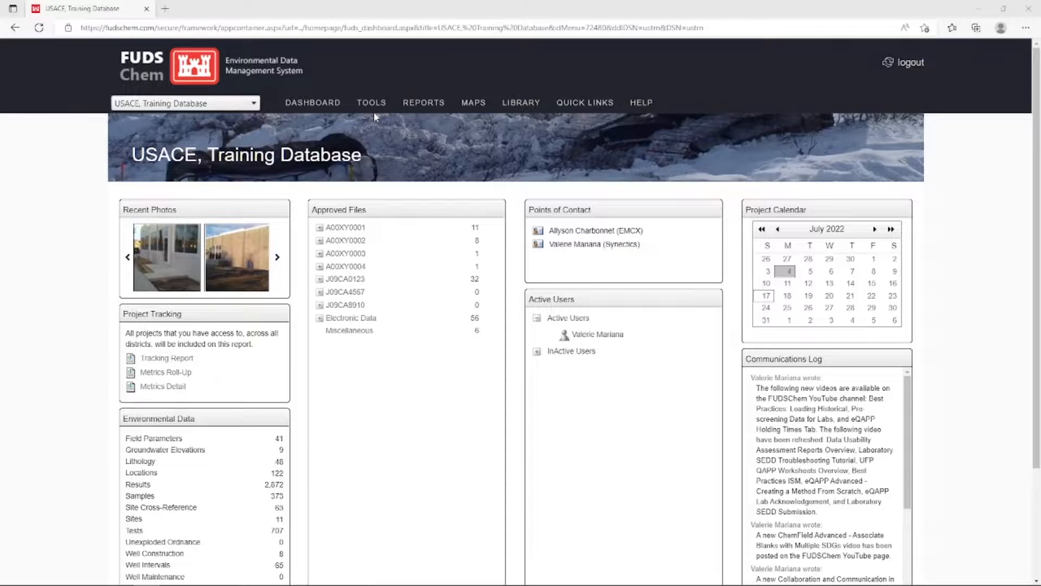
Open the eQAPP Setup tool and display the methods of project J09CA0123-01, Camp Richards, LTM
left_click(371, 104)
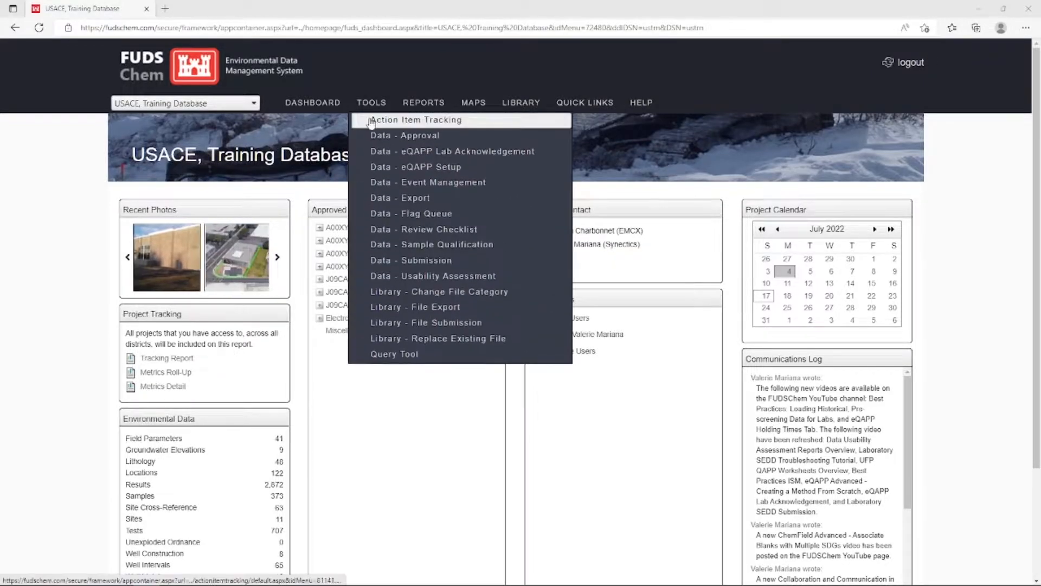
left_click(471, 168)
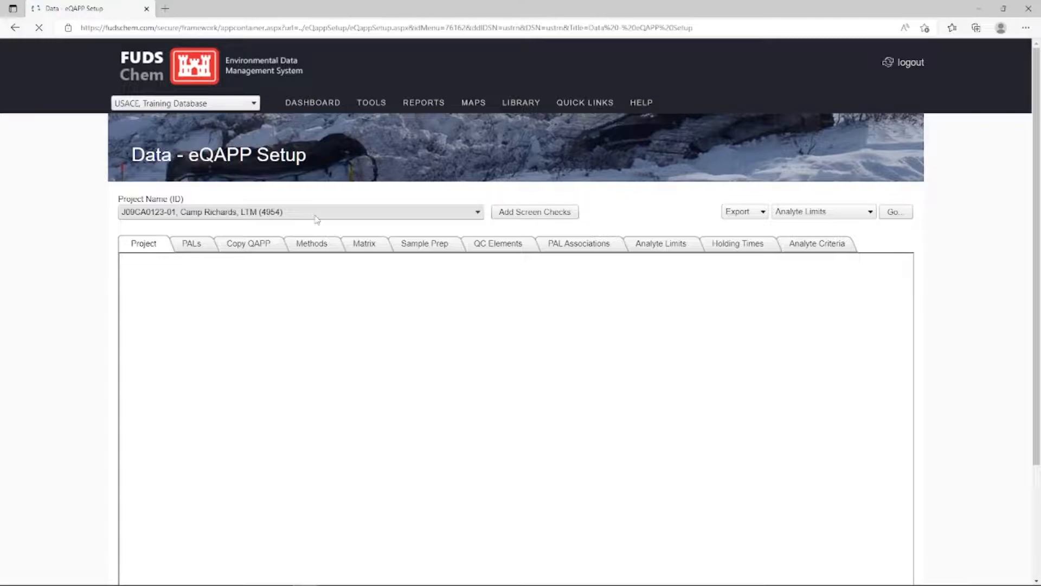
left_click(311, 250)
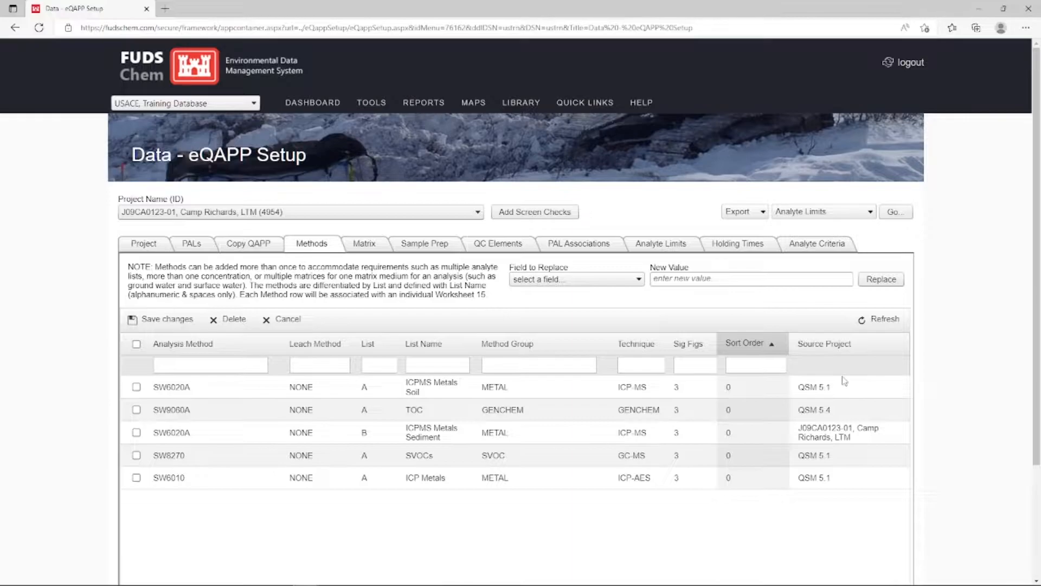
left_click(825, 389)
left_click(825, 414)
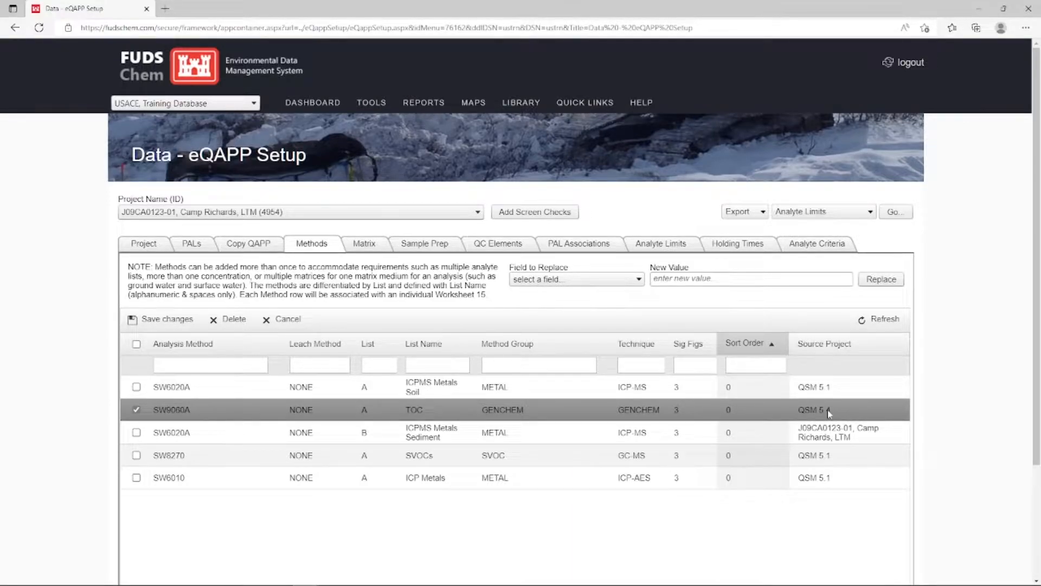
left_click(136, 410)
Set the analysis method of the ICP Metals entry to SW6010C
scroll(140, 414, "down", 2)
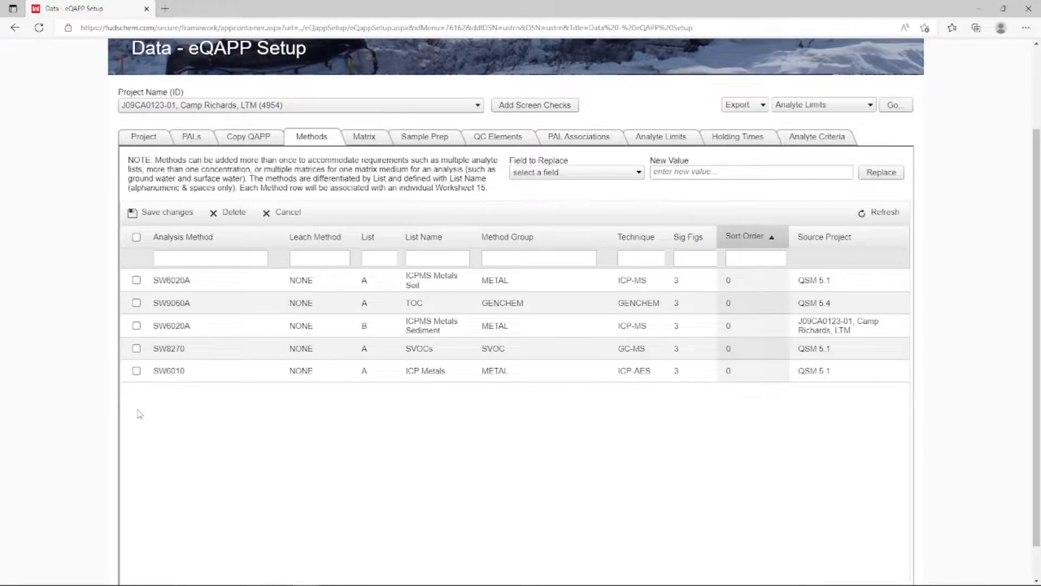
left_click(186, 377)
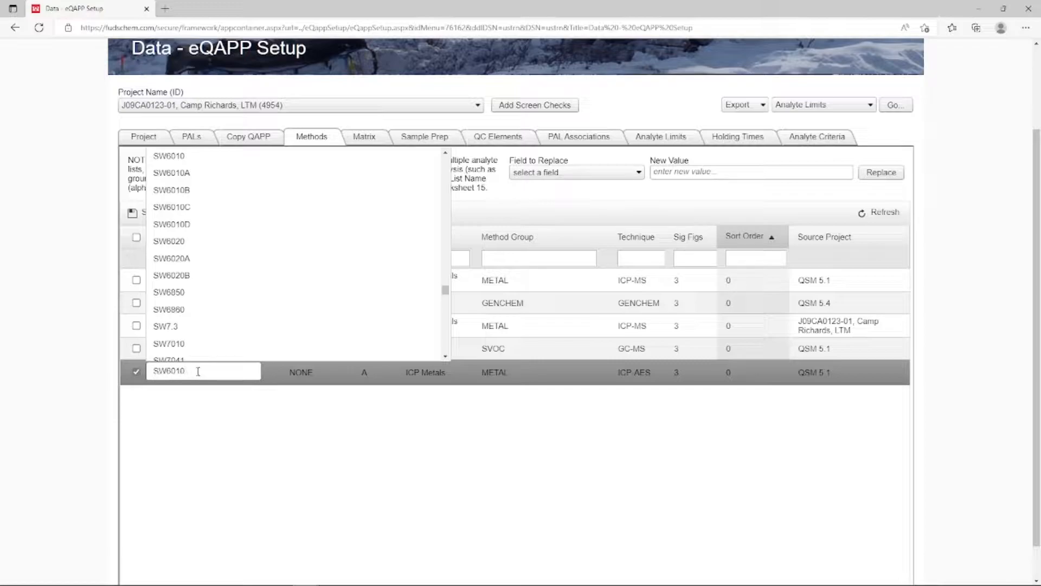
left_click(188, 210)
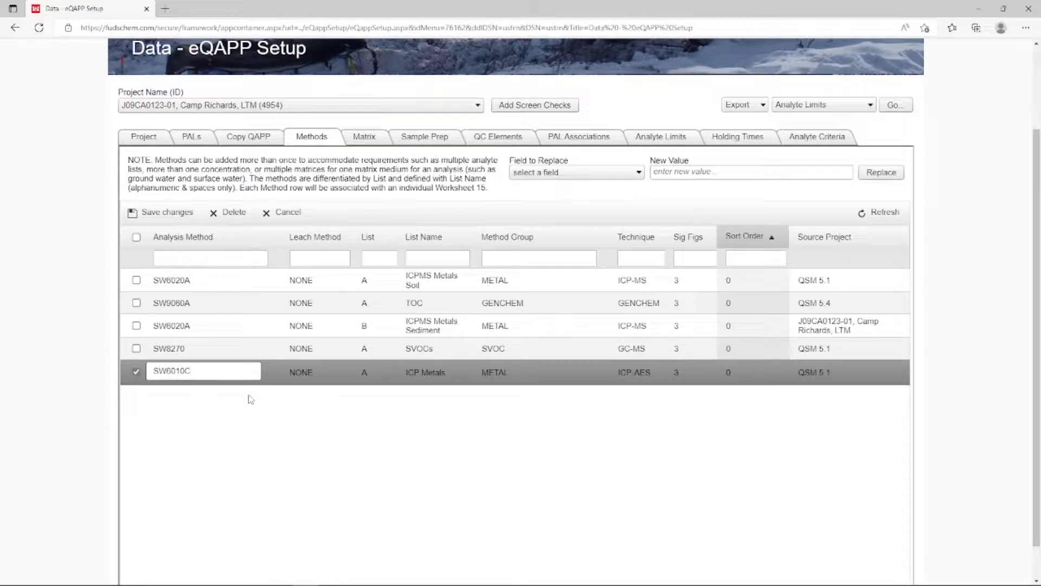
Extend the SW6010C method's list name to "ICP Metals Iron and Lead Only" and save the method changes
left_click(442, 373)
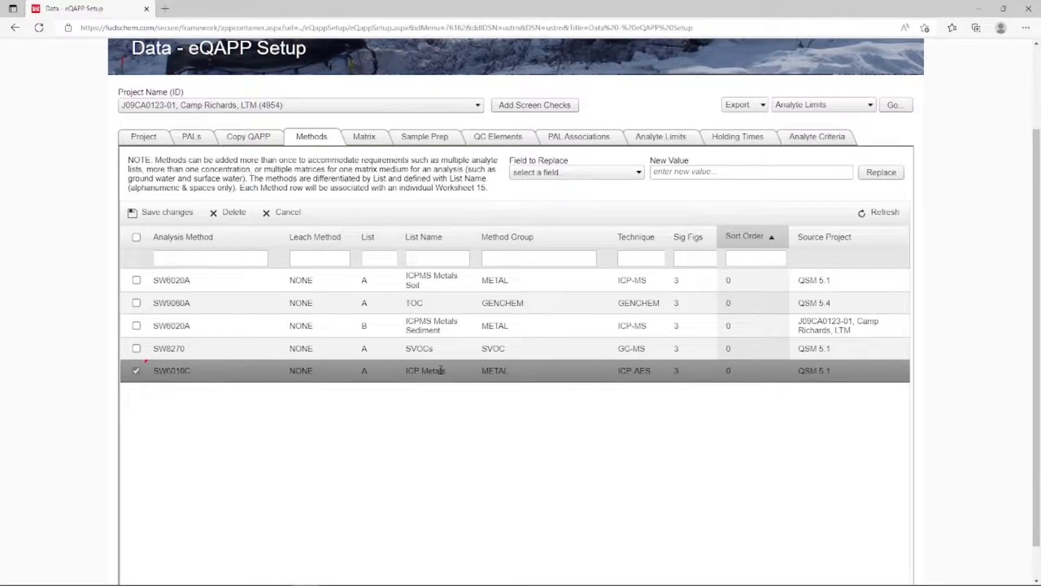
left_click(442, 373)
type("Iron and Lead Only")
left_click(458, 412)
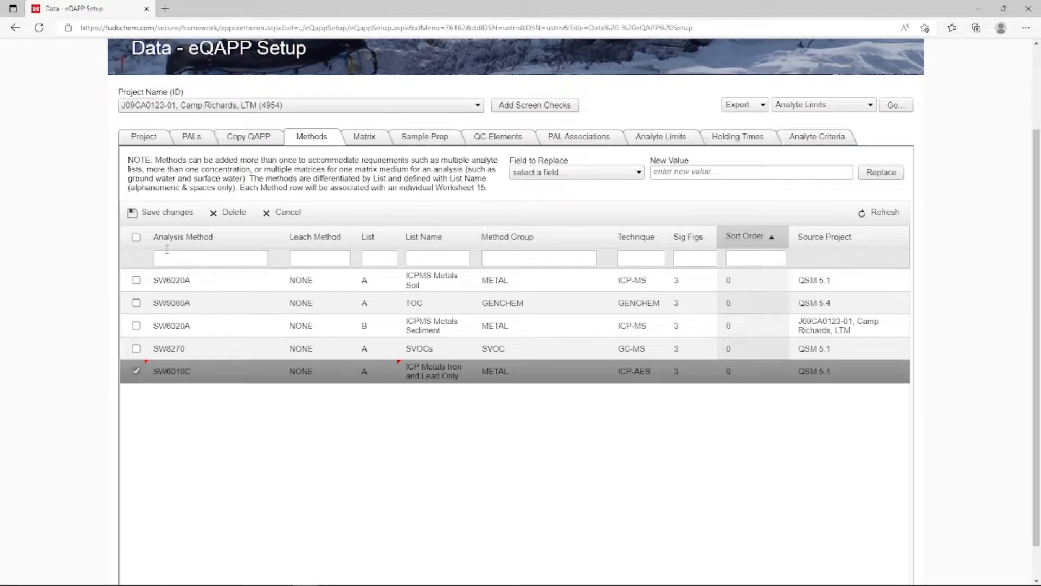
left_click(150, 221)
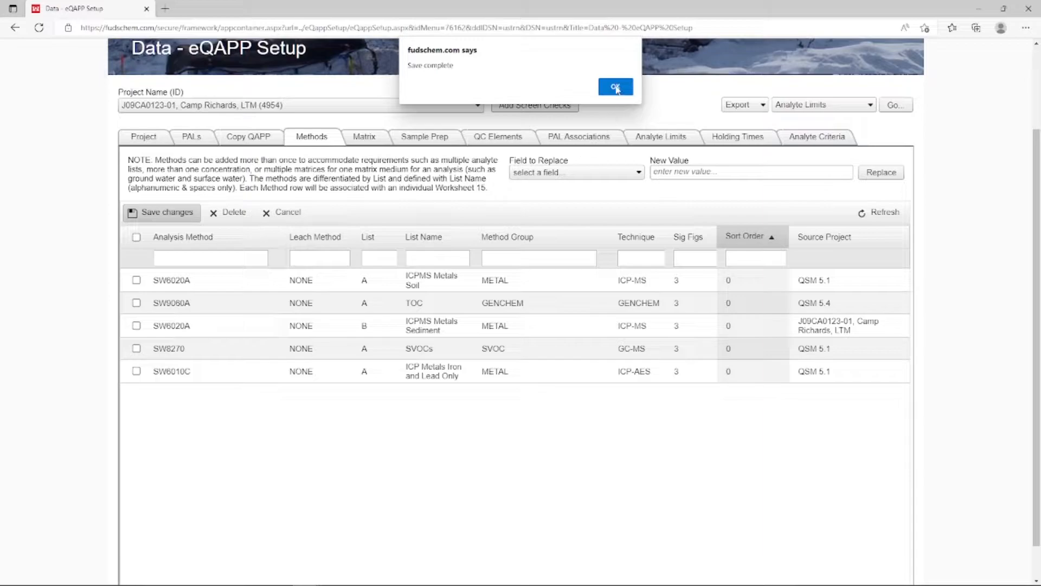
left_click(616, 88)
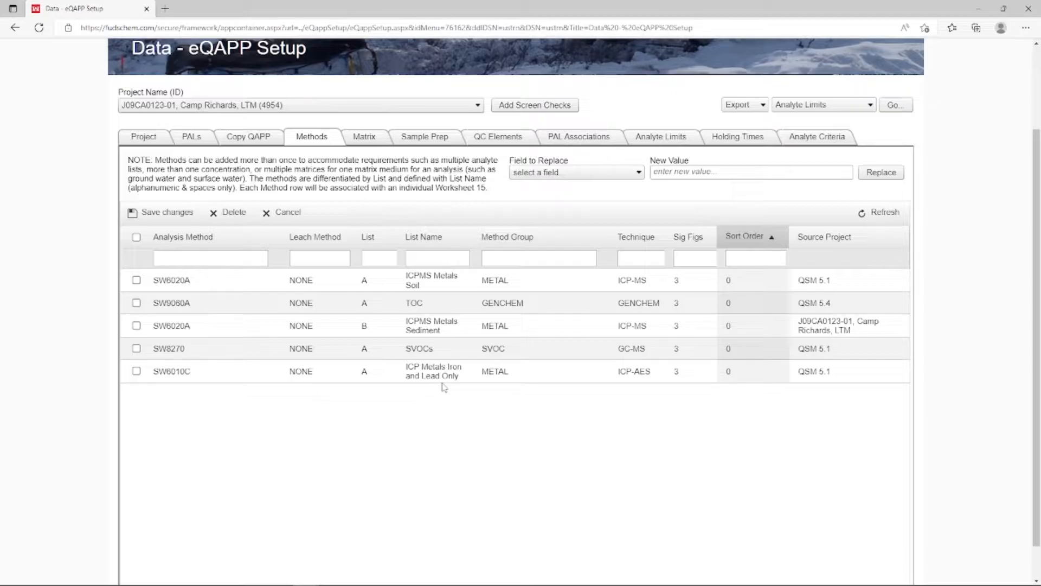
Filter the methods by analysis method 6010, and clear the filter again to list all methods
left_click(188, 261)
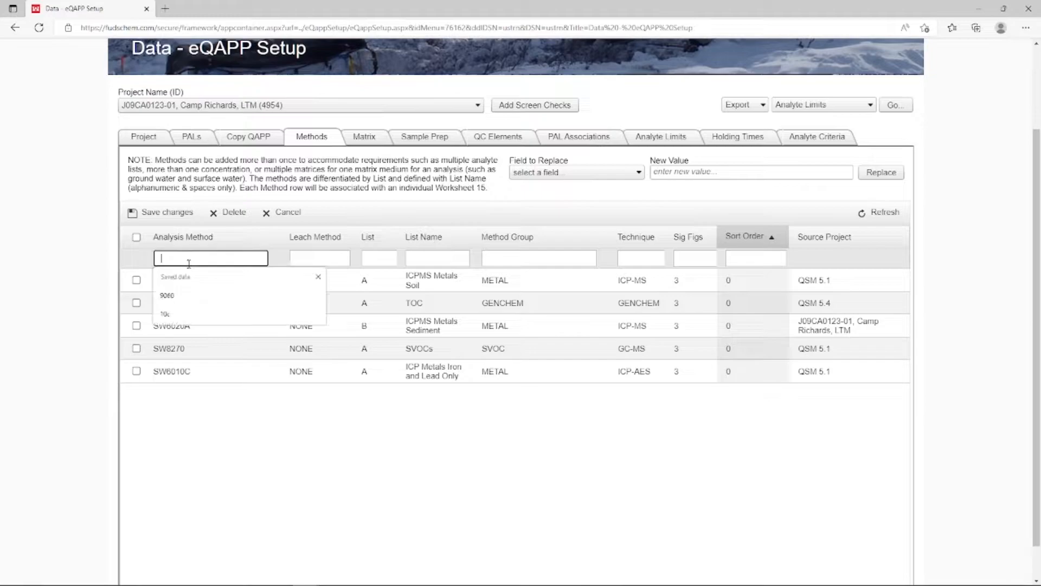
type("6010")
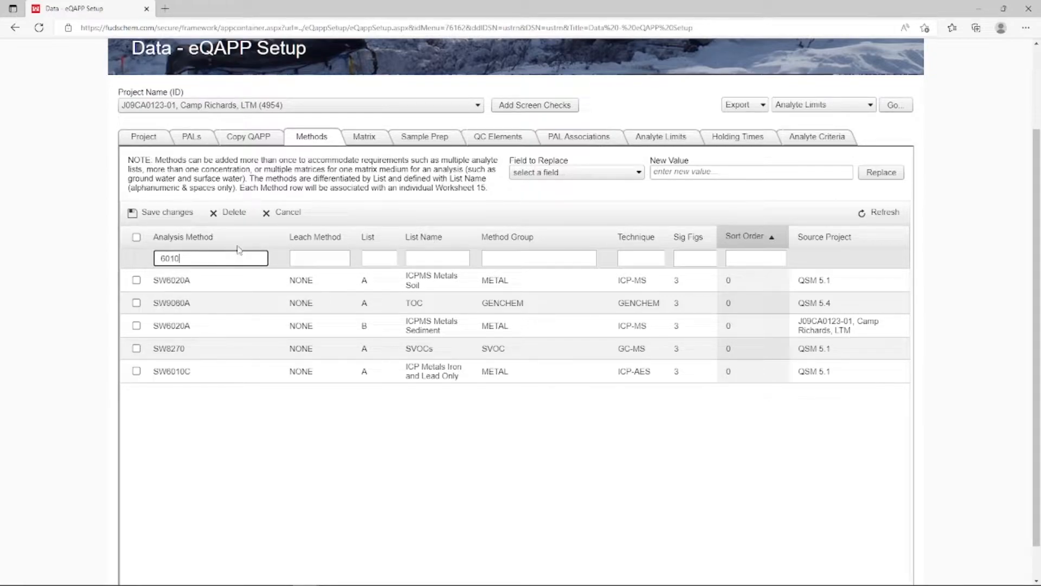
key("Return")
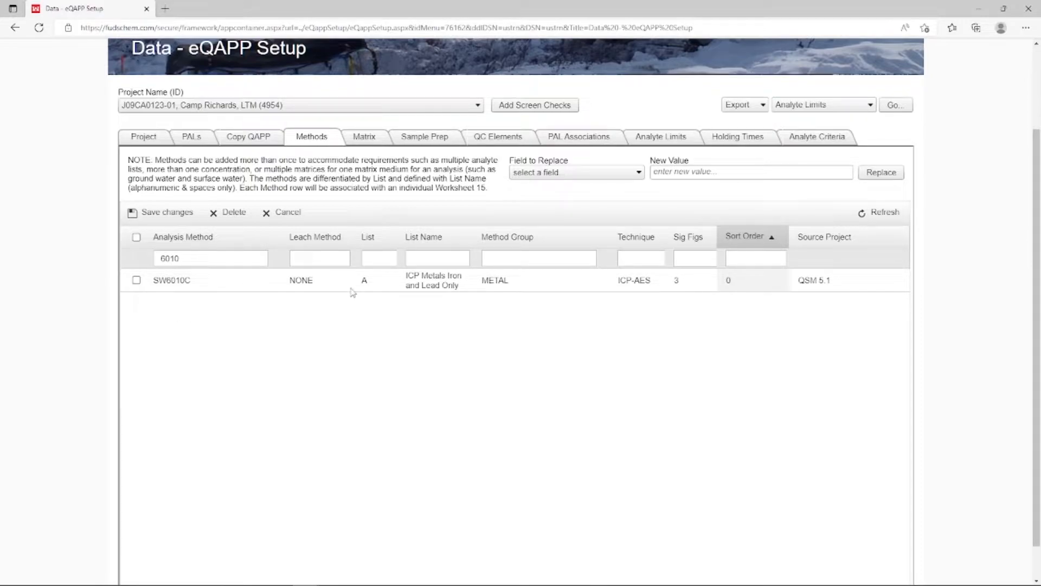
left_click(199, 259)
key("BackSpace")
key("BackSpace")
key("BackSpace")
key("BackSpace")
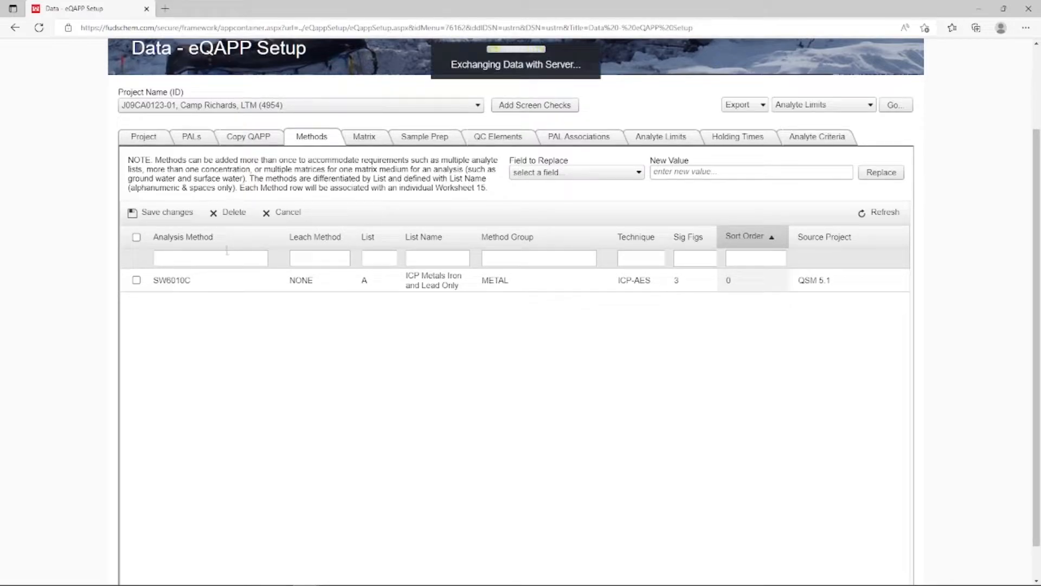
Replace the Sig Figs value with 4 for all listed methods at once, and deselect the methods
left_click(136, 237)
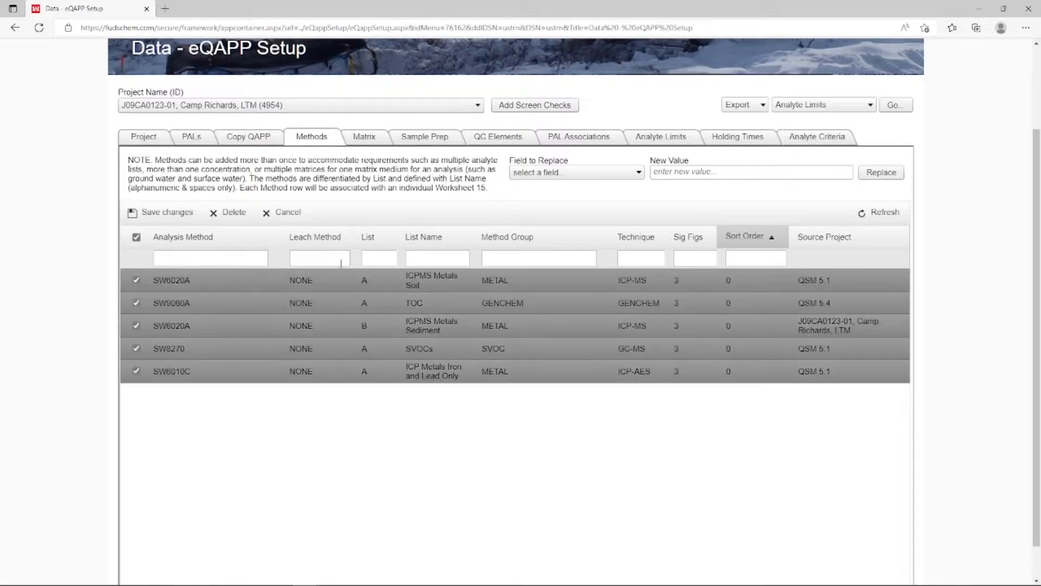
left_click(560, 173)
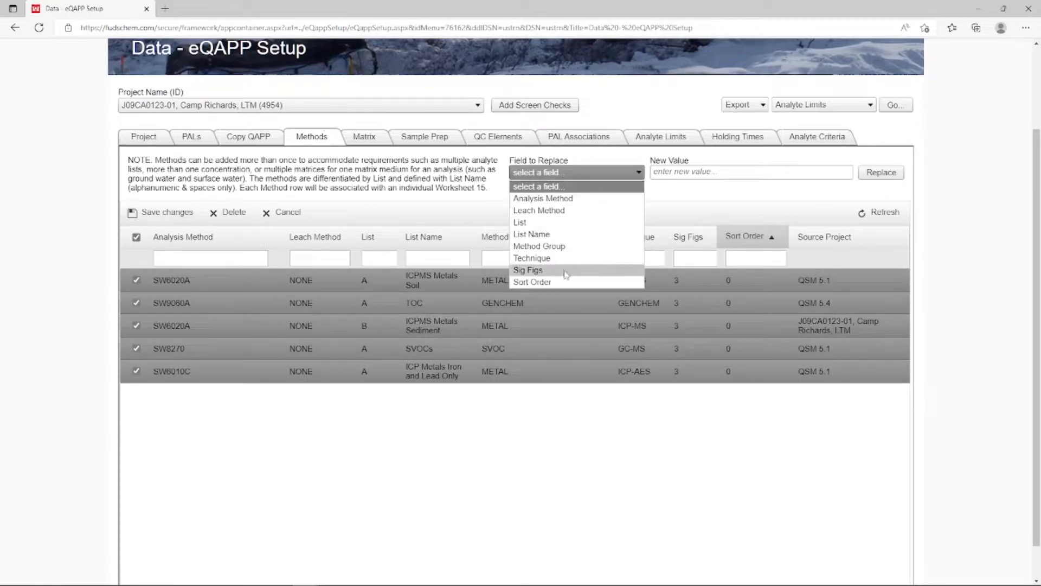
left_click(566, 271)
left_click(681, 173)
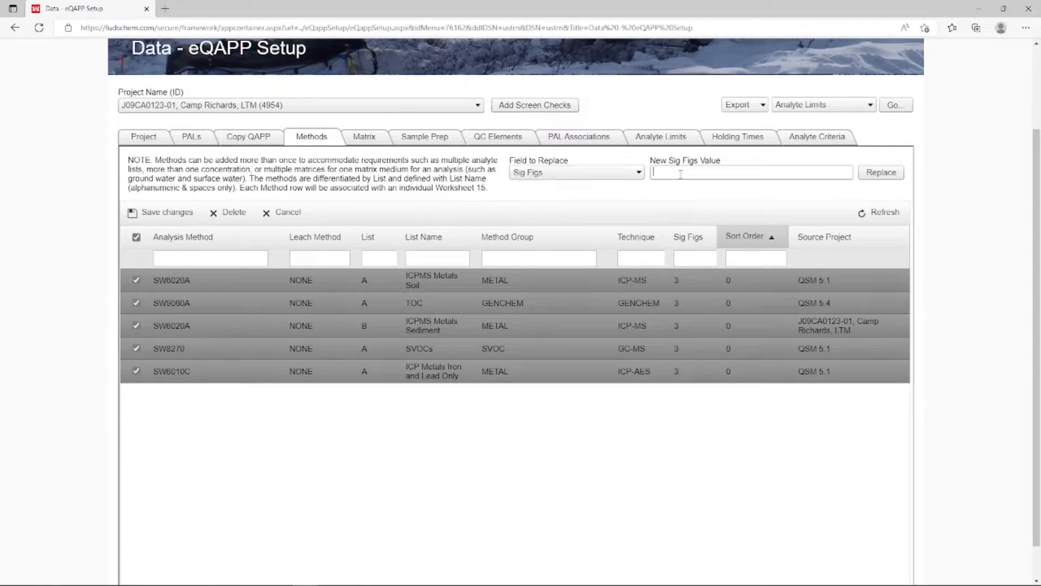
type("4")
left_click(873, 172)
left_click(136, 237)
Generate the Analysis Methods, Matrix, Sample Preparation setup report for project J09CA0123-01, Camp Richards, LTM
scroll(395, 253, "up", 3)
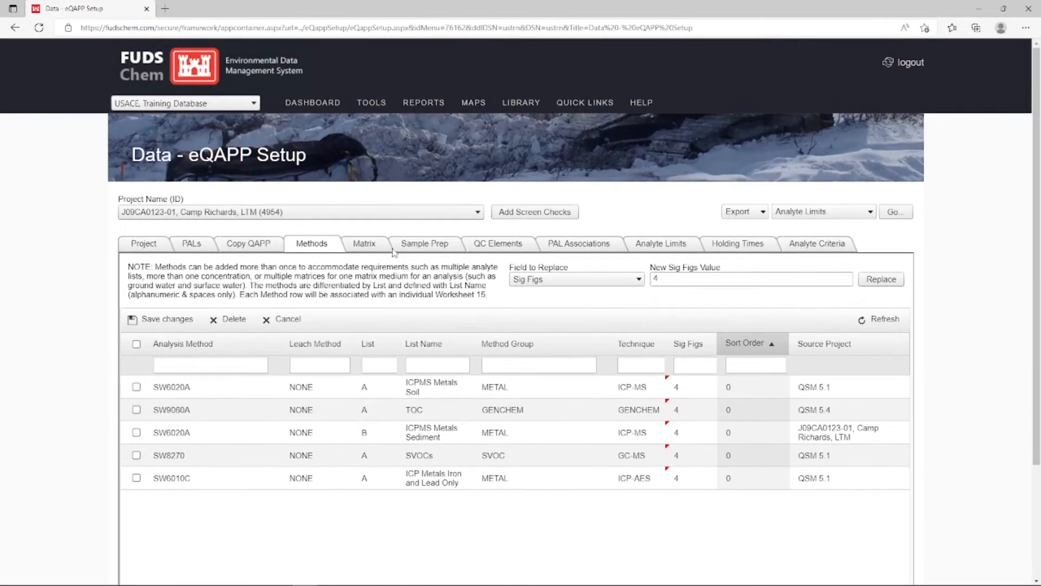
mouse_move(426, 104)
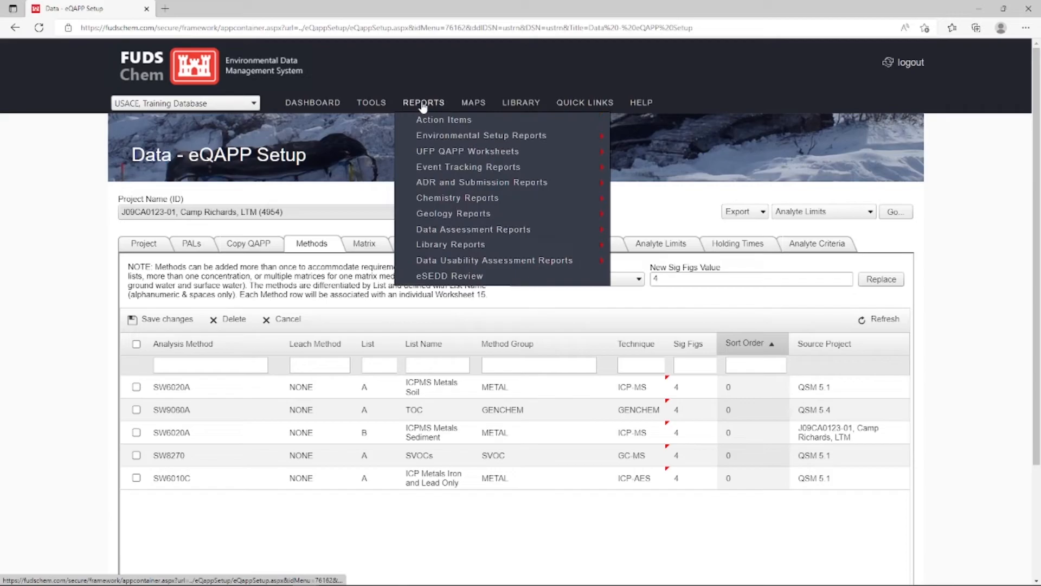
mouse_move(419, 137)
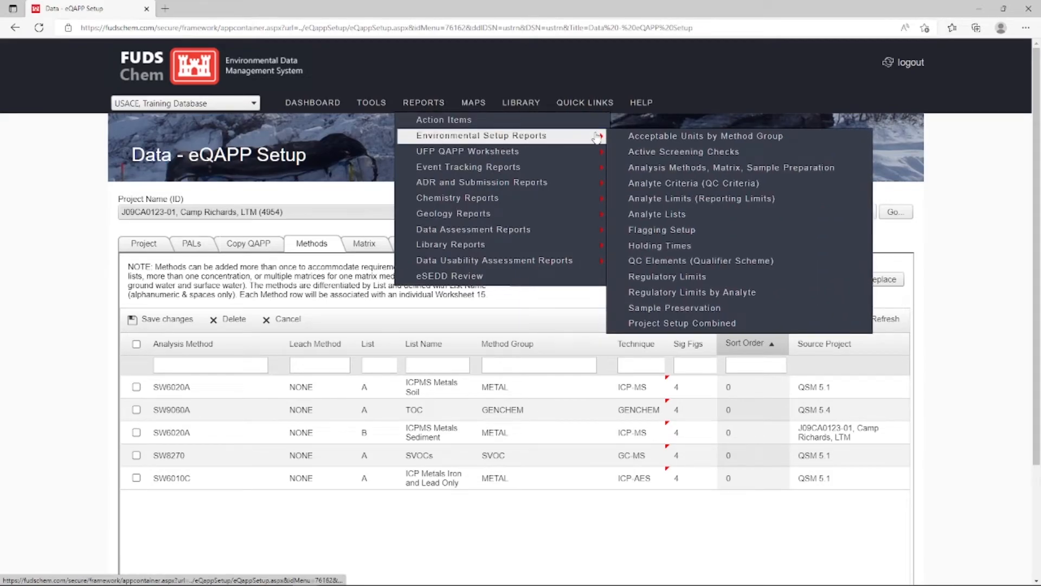
left_click(840, 173)
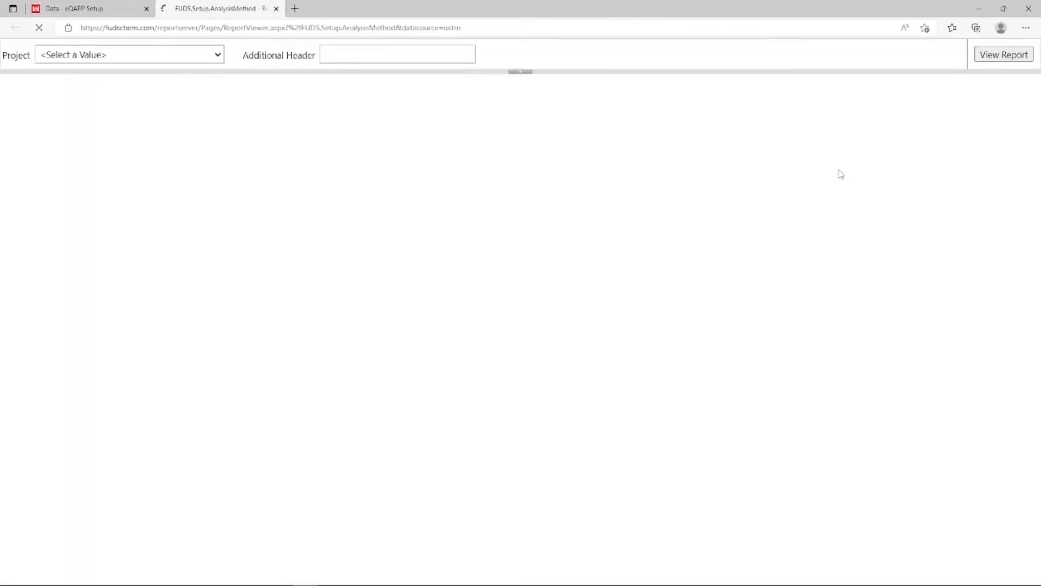
left_click(178, 62)
left_click(179, 84)
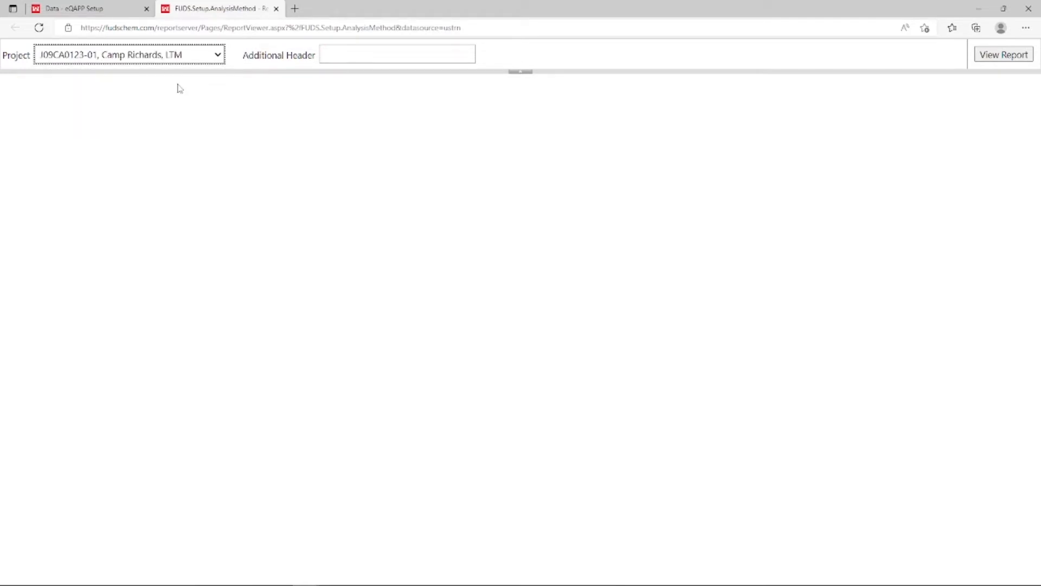
left_click(1002, 55)
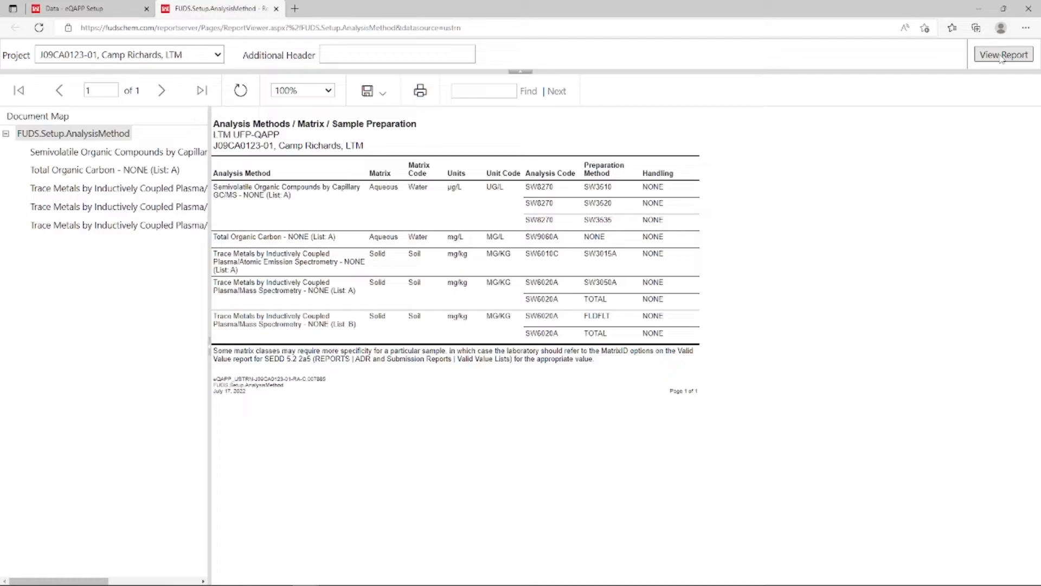
Enlarge the report to 150% and bring up its available export formats
left_click(302, 90)
left_click(304, 156)
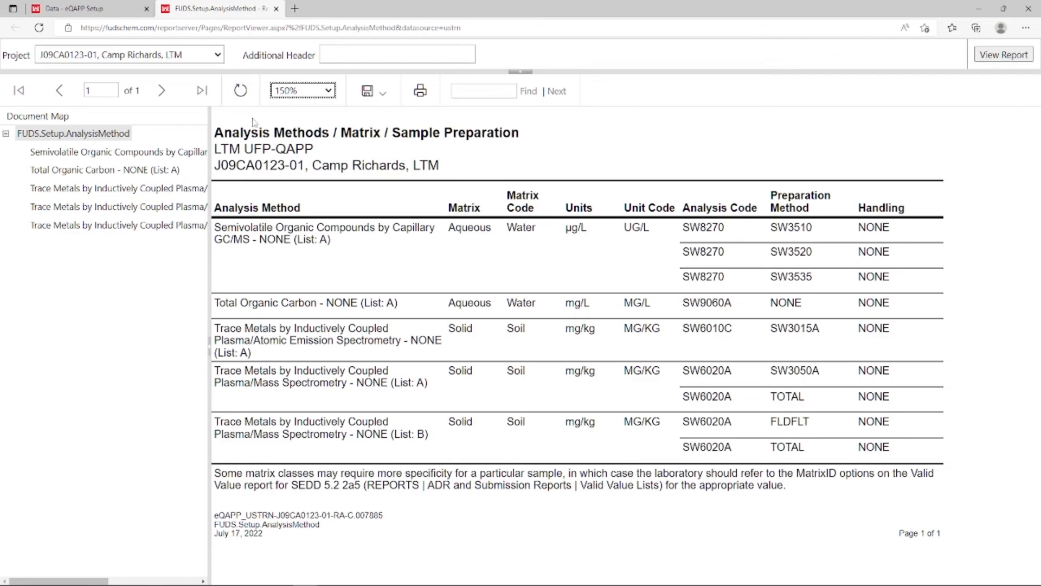
left_click(373, 93)
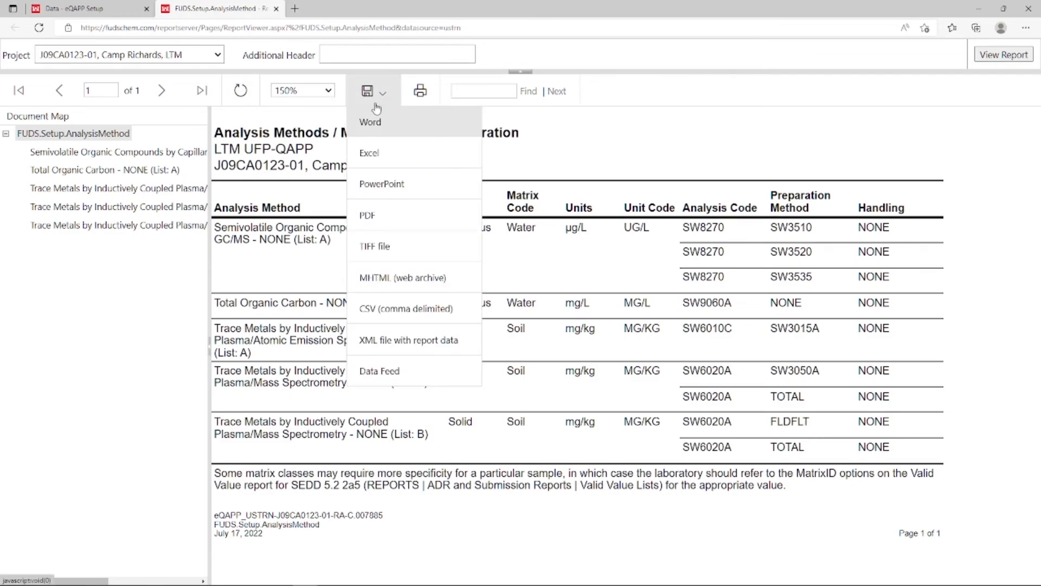